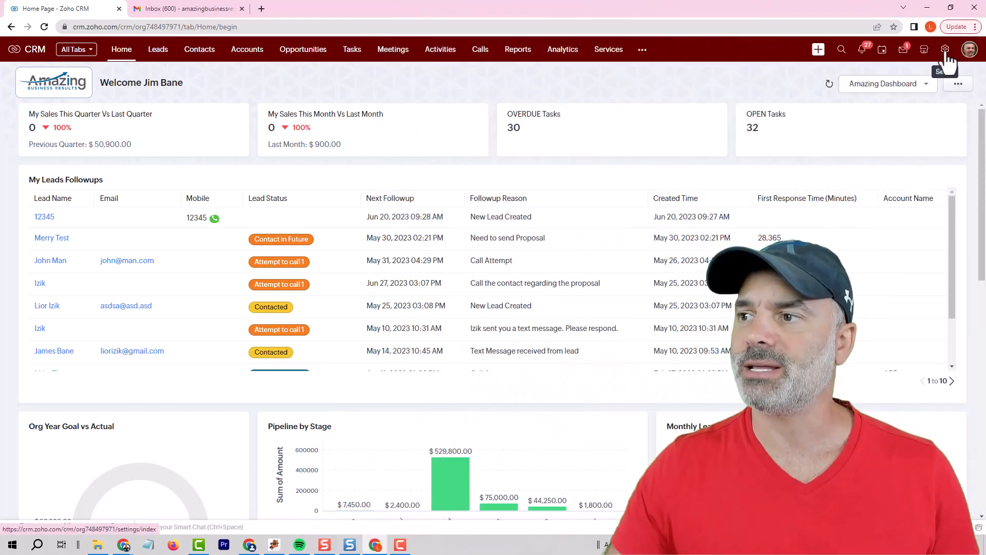
- Open the email channel's configuration in the CRM setup and start an email integration with Gmail as the service
click(945, 52)
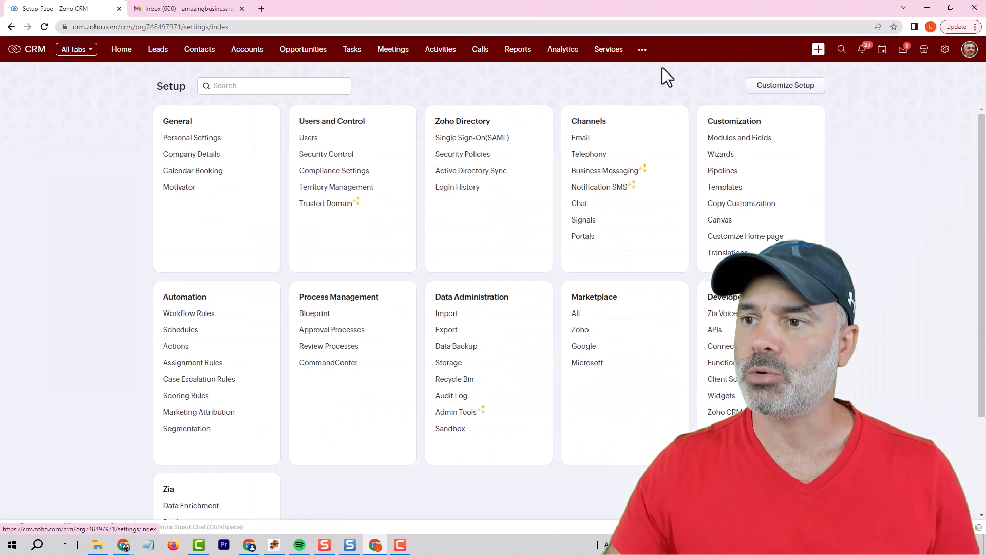
click(581, 144)
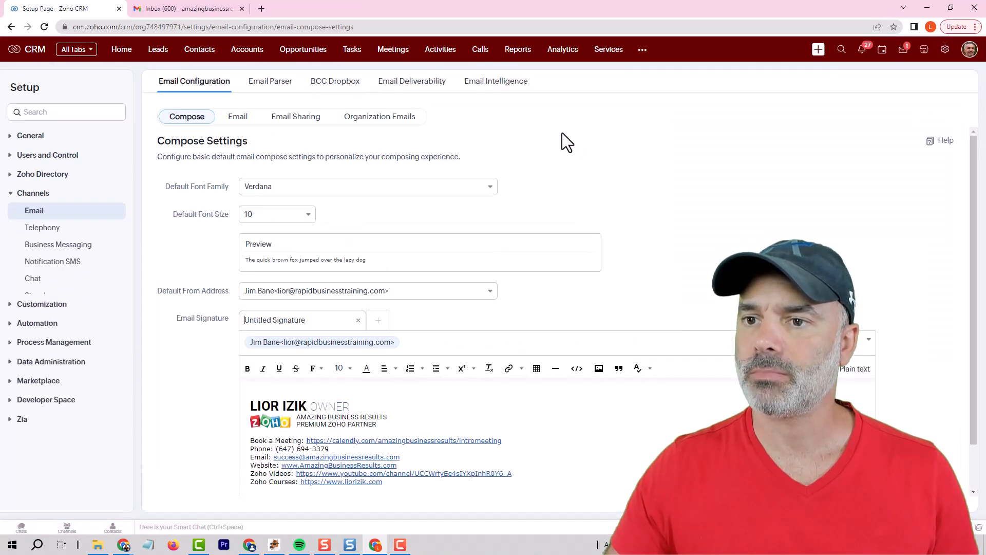
click(241, 122)
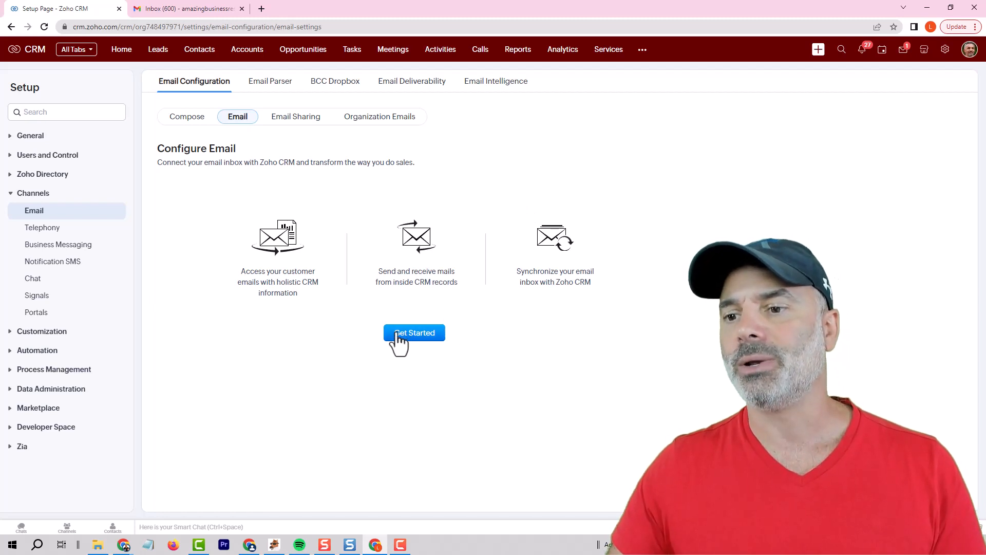
click(416, 334)
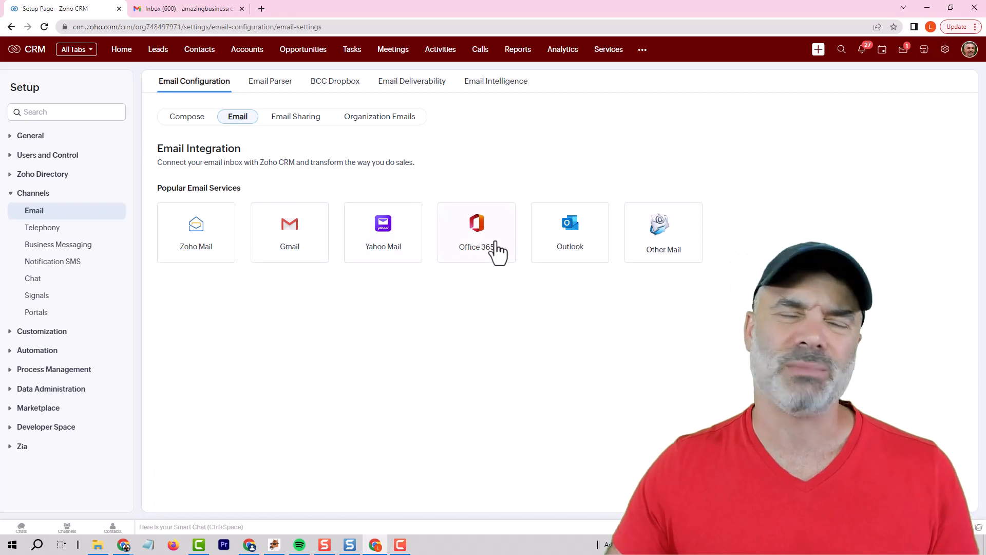
click(293, 238)
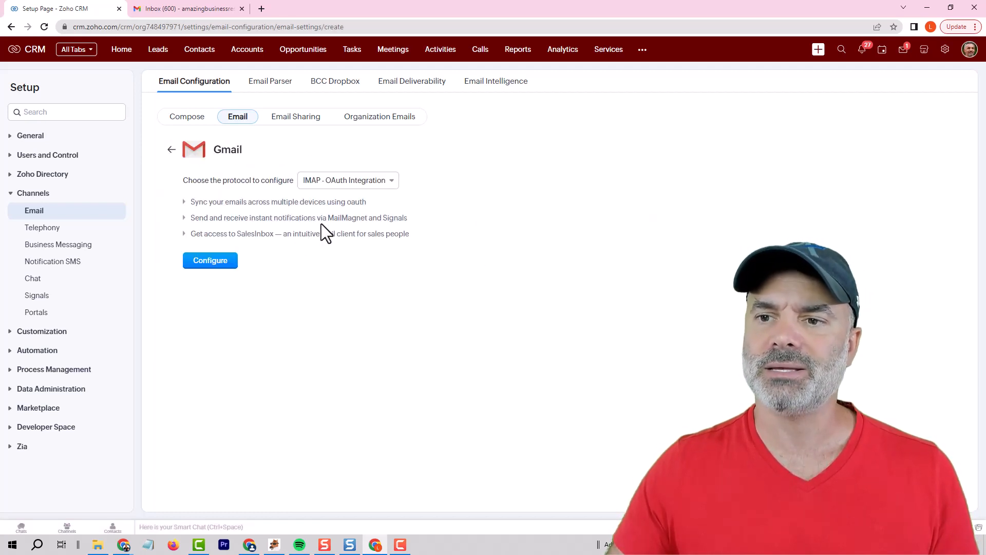
- Switch the Gmail protocol to POP - OAuth Integration and back to IMAP - OAuth Integration
click(320, 181)
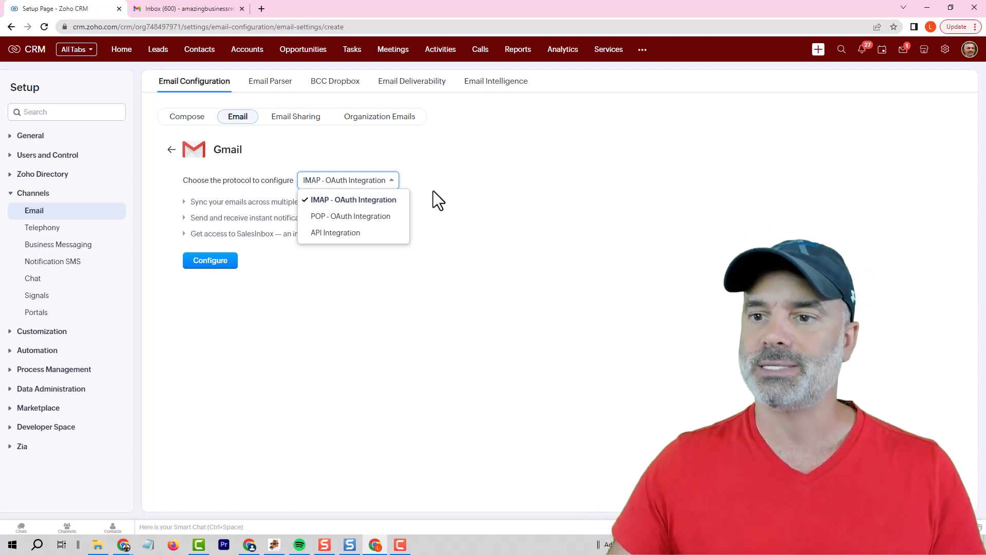
click(353, 217)
click(331, 184)
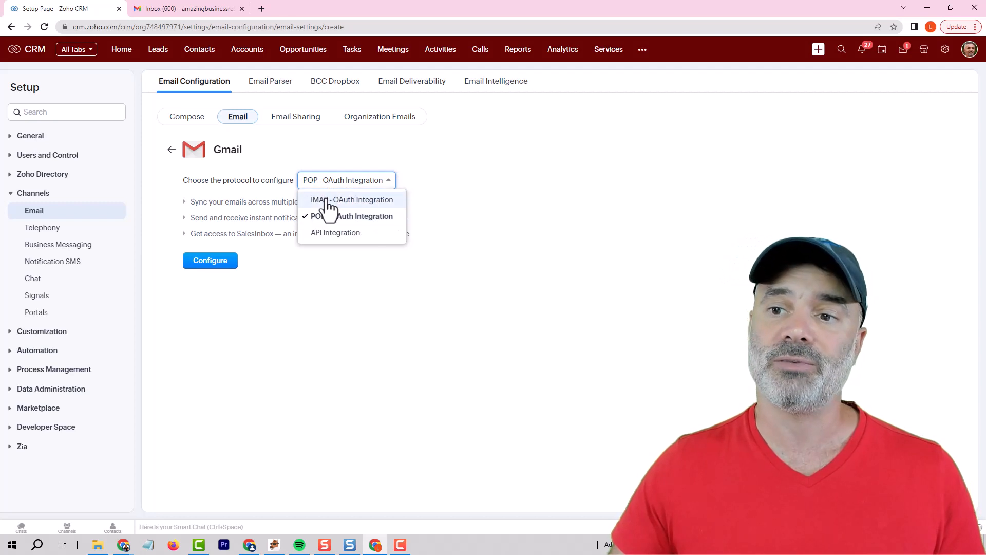
click(327, 201)
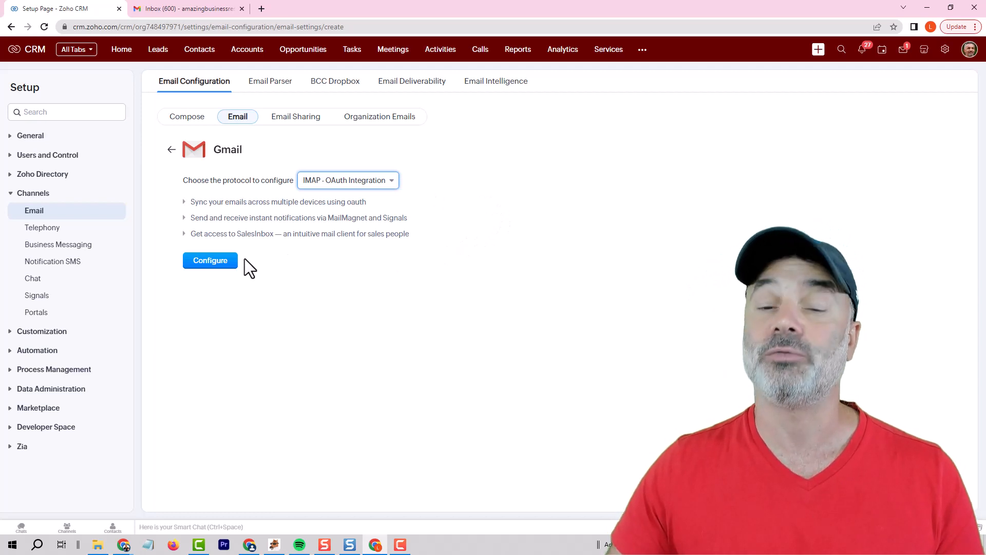
- Configure the Gmail integration by choosing the Google account and allowing Zoho Corp to access it
click(210, 262)
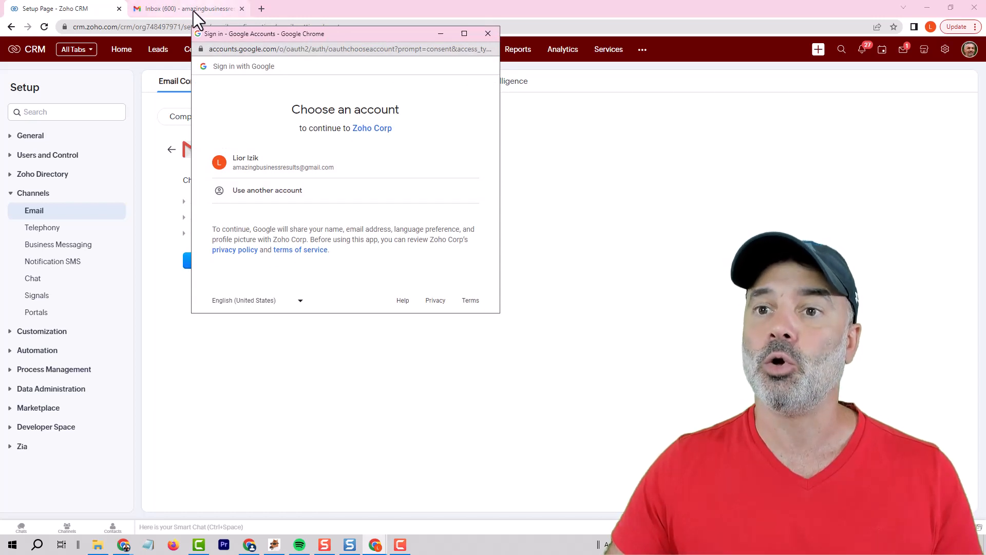
click(307, 169)
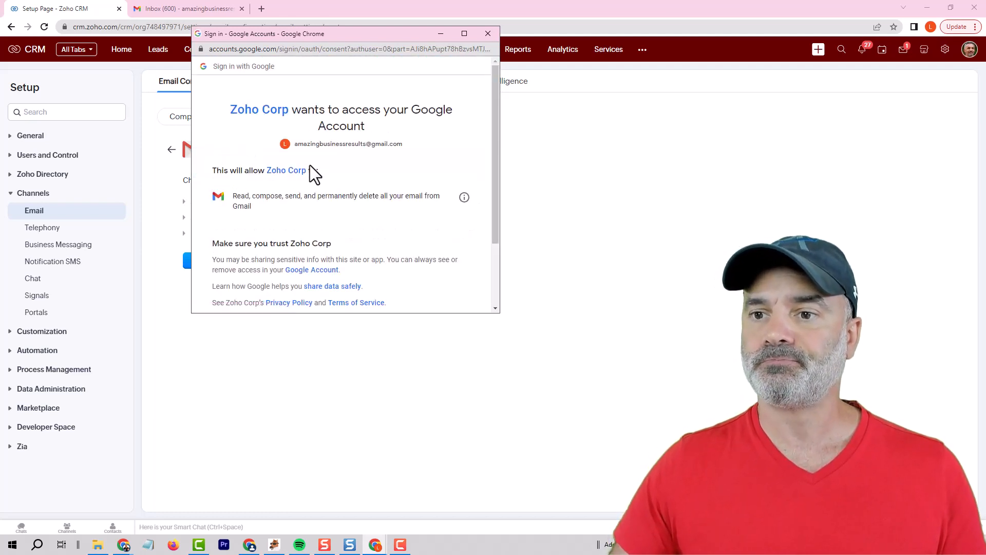
scroll(383, 175, down, 2)
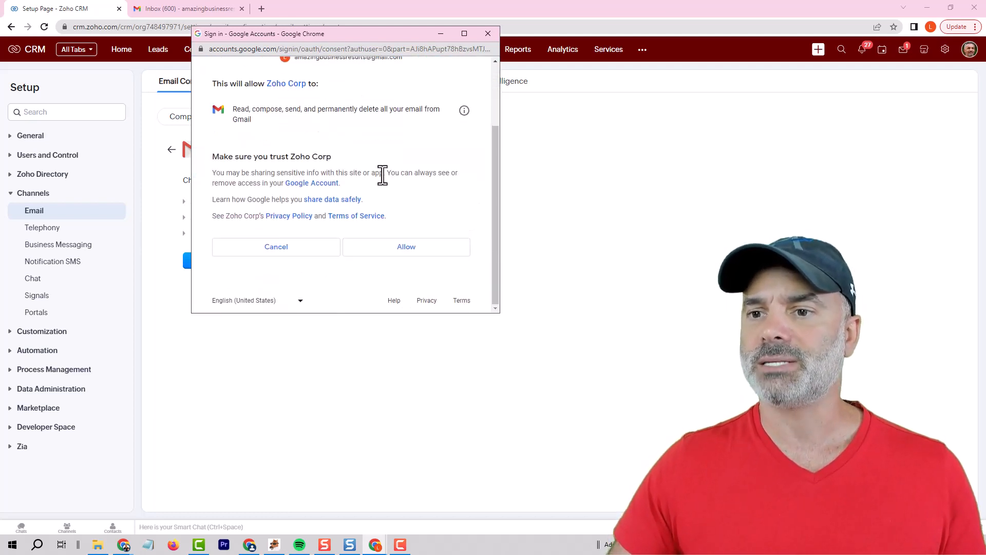
click(404, 248)
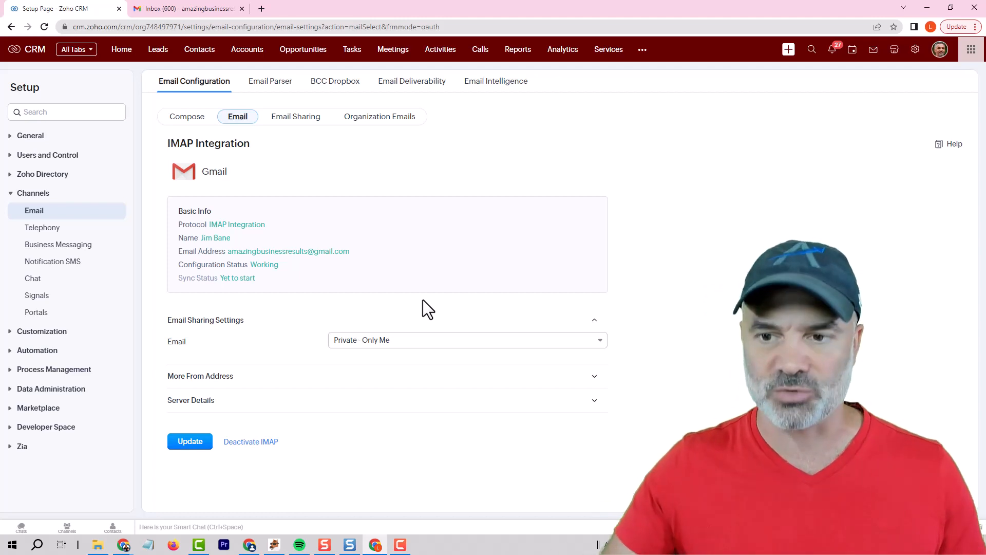
- Show the email sharing options and examine them against a lead's Emails related list, opened from crm.zoho.com in a new tab
click(380, 343)
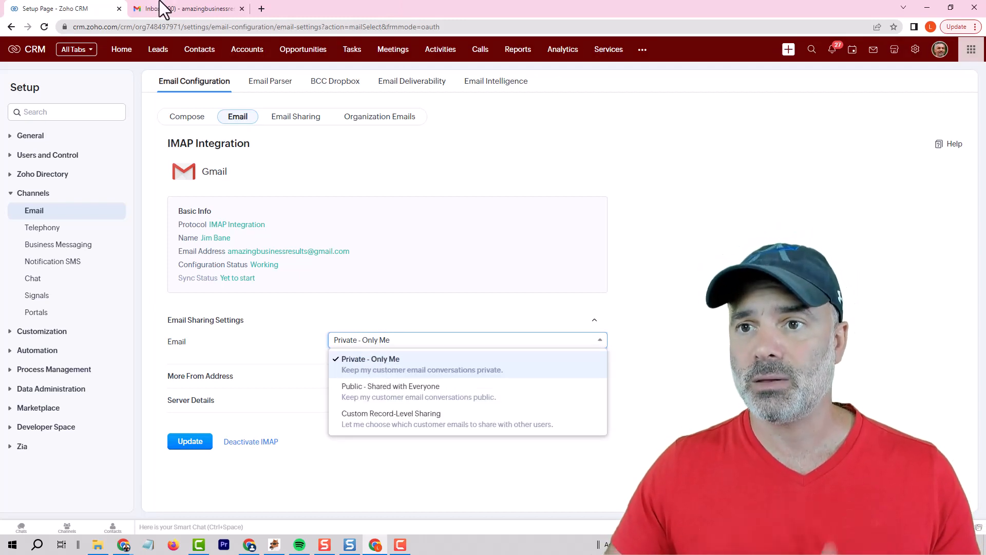
click(261, 9)
text(crm.zoho.com)
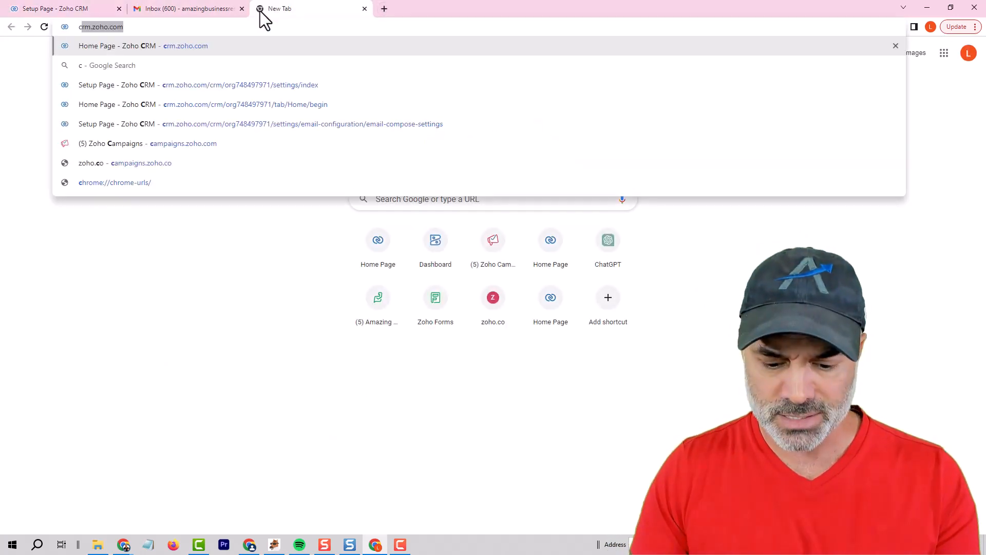
key(Return)
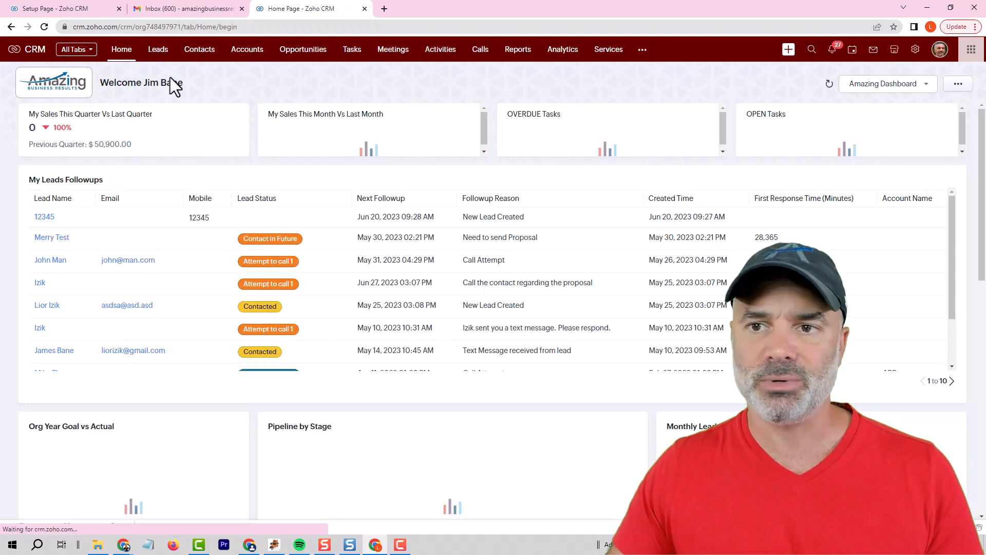
click(158, 51)
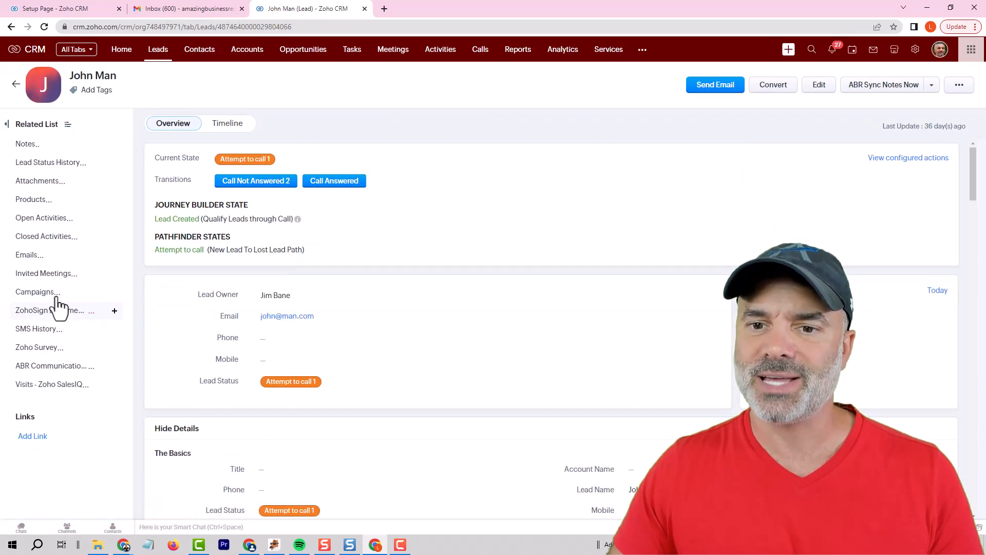
click(38, 260)
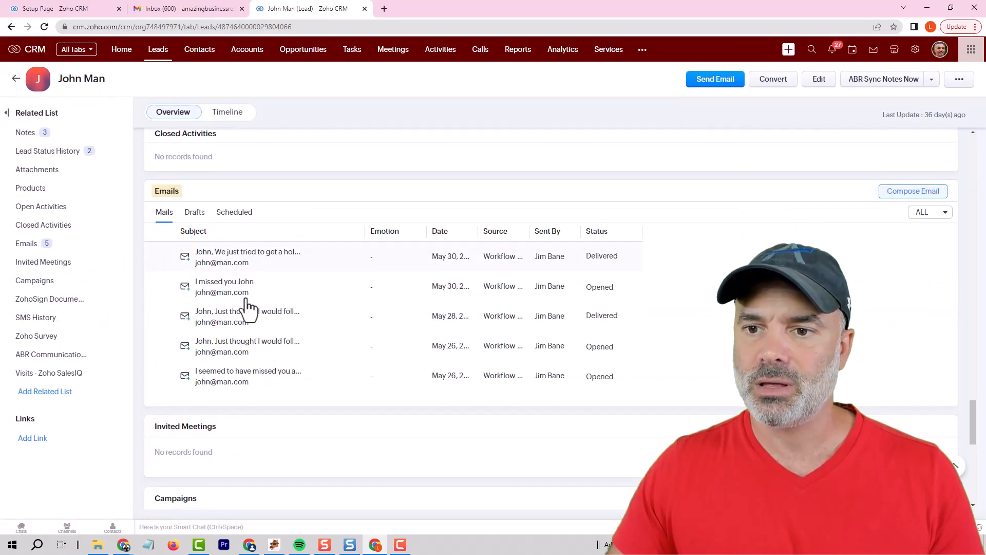
click(85, 10)
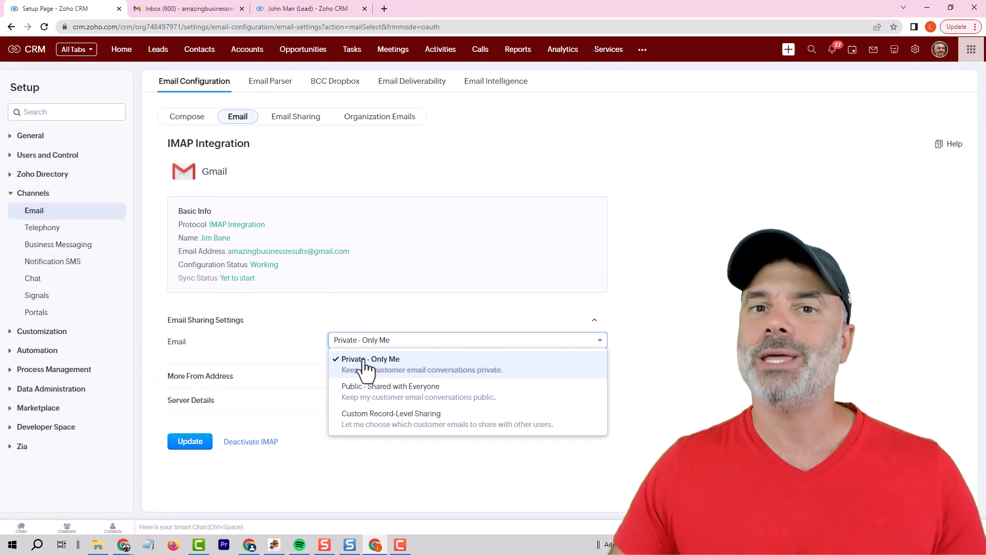
click(308, 9)
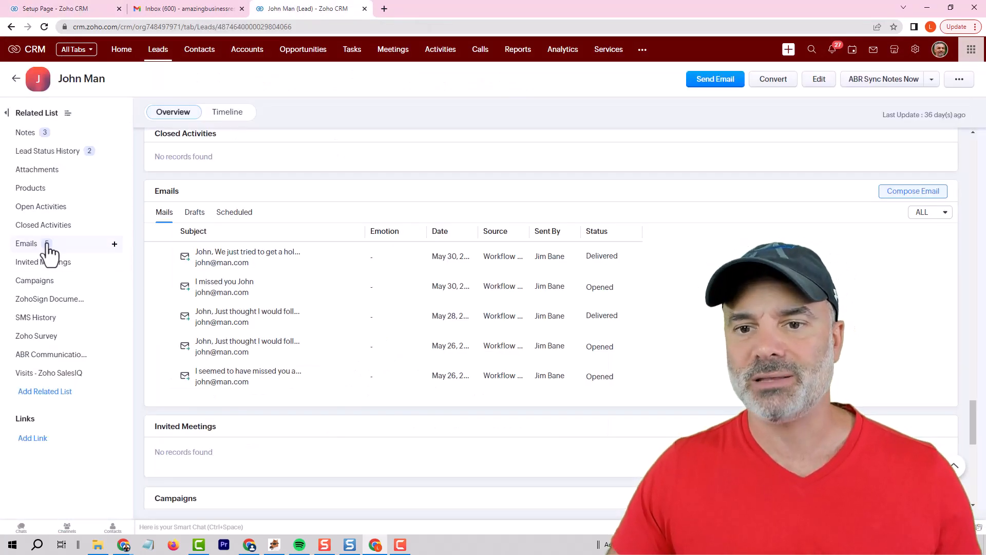
- Back in the IMAP integration settings, set email sharing to Public - Shared with Everyone and update the integration
click(77, 9)
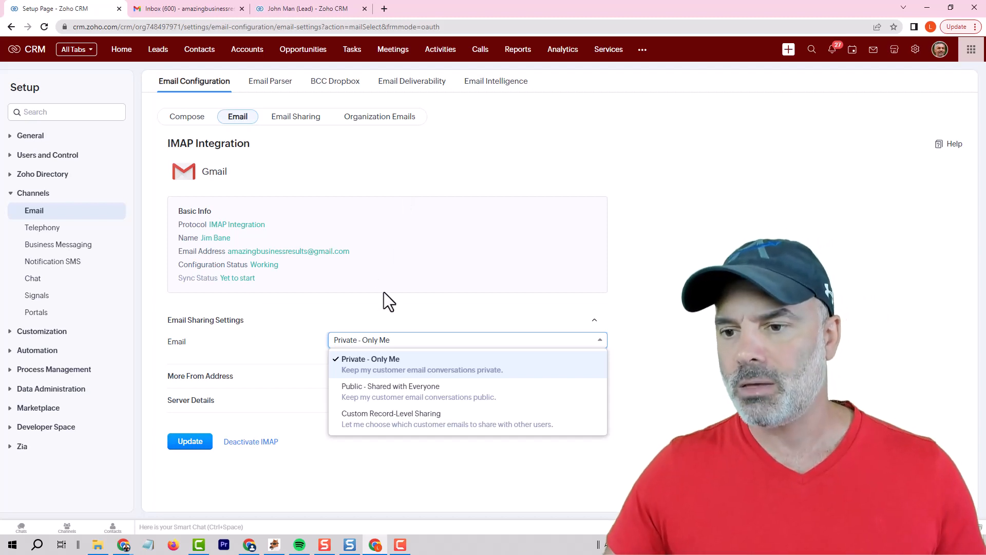
click(398, 336)
click(398, 336)
click(374, 387)
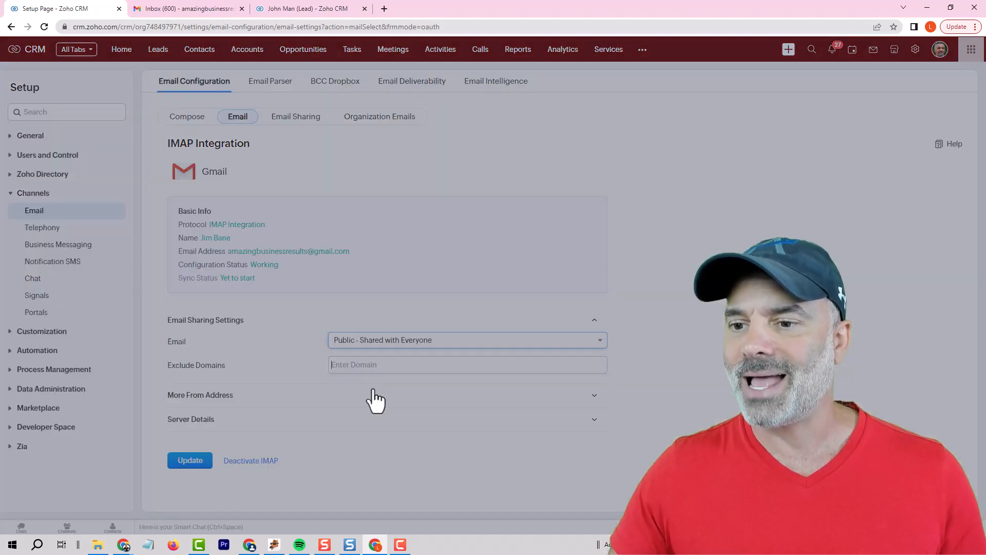
click(493, 121)
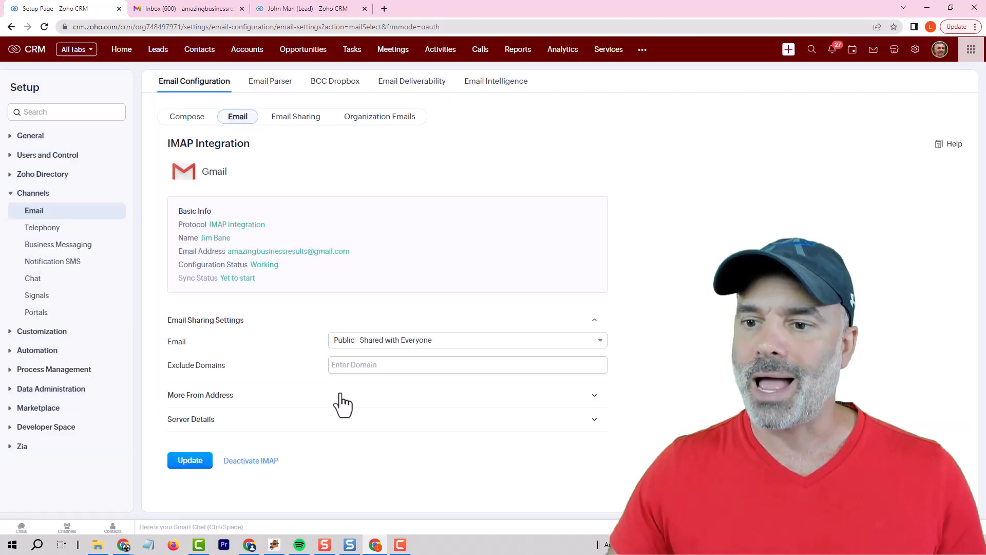
click(200, 460)
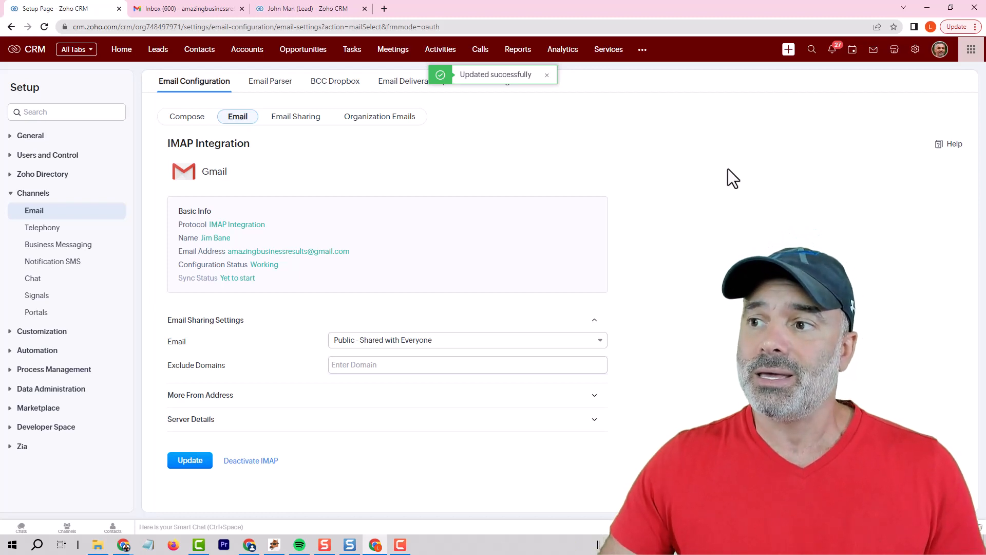
- Reopen the email channel's configuration from the main setup page and review the Gmail IMAP integration settings
click(915, 50)
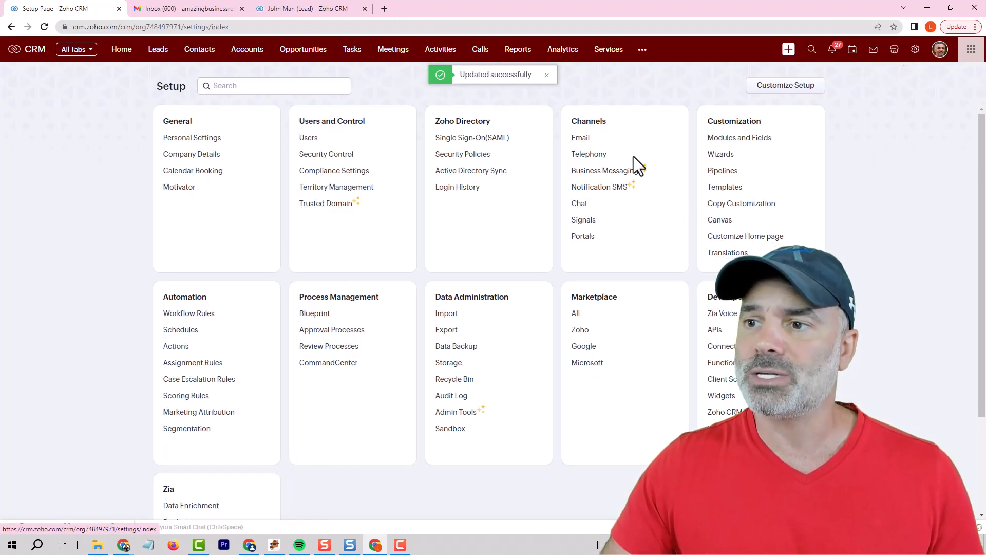
click(580, 143)
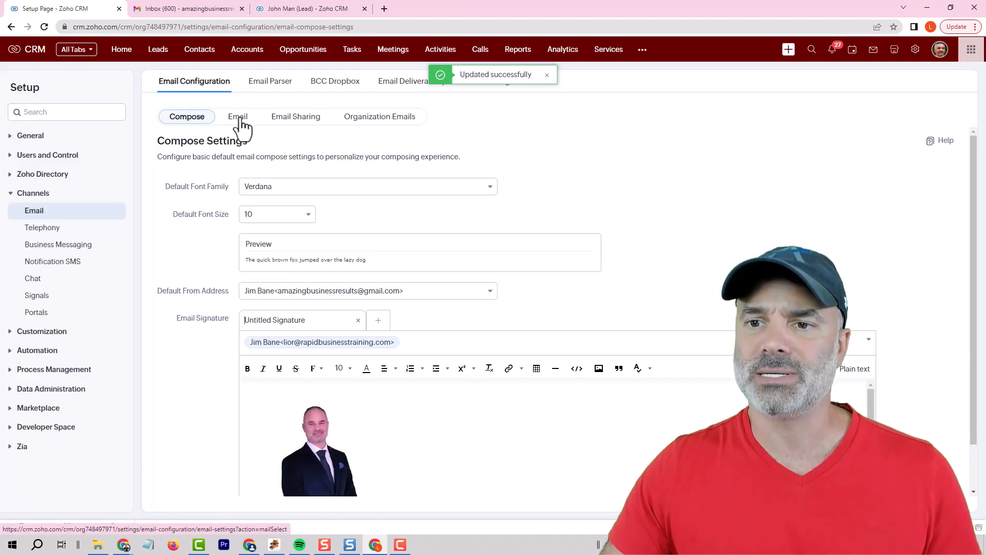
click(239, 118)
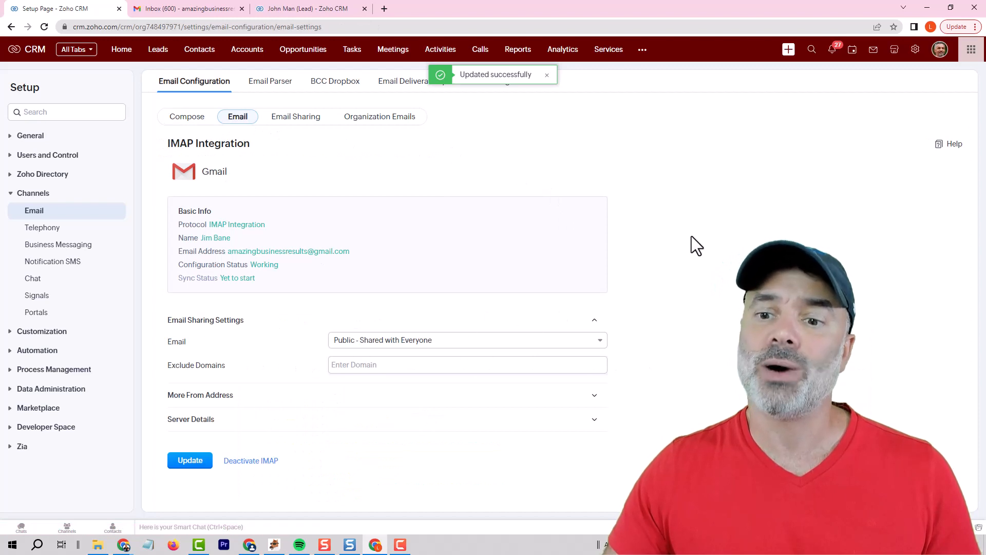